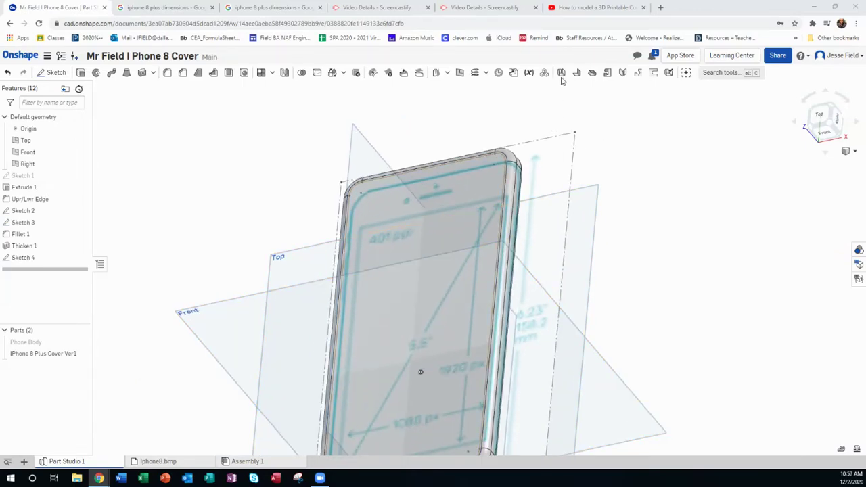
Review the Screencastify recording, its YouTube upload and the iPhone 8 Plus dimensions, then return to the model.
left_click(491, 8)
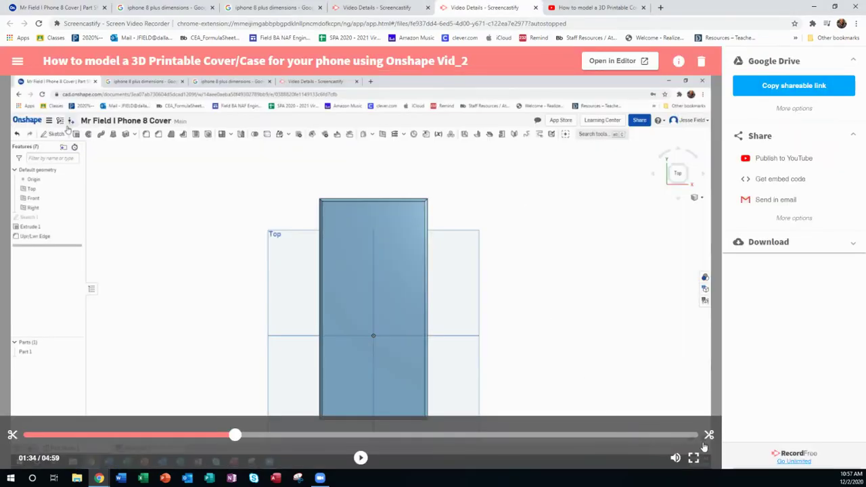
left_click(681, 436)
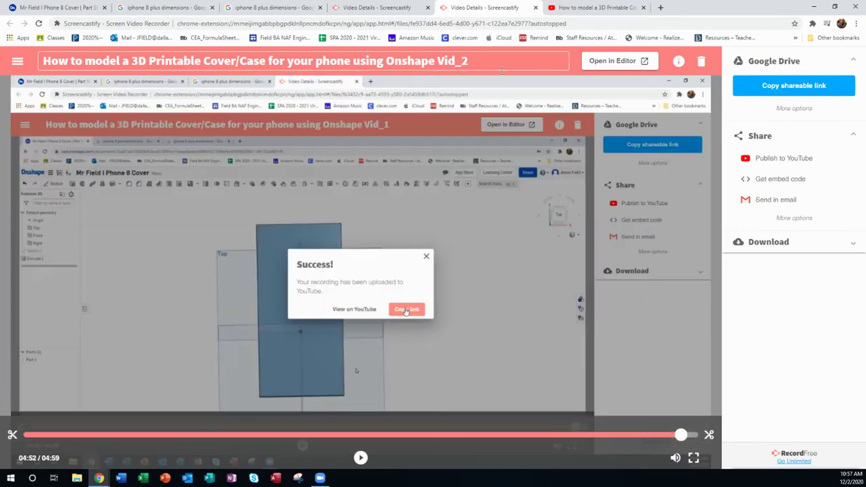
left_click(594, 7)
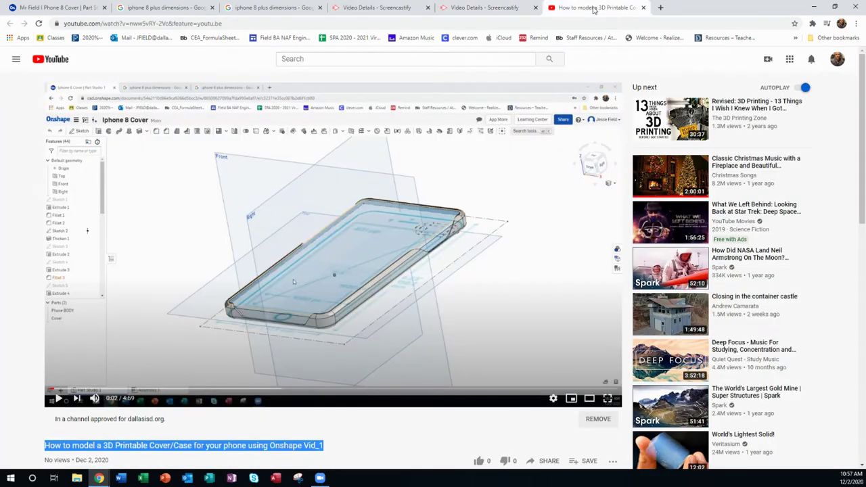
left_click(165, 7)
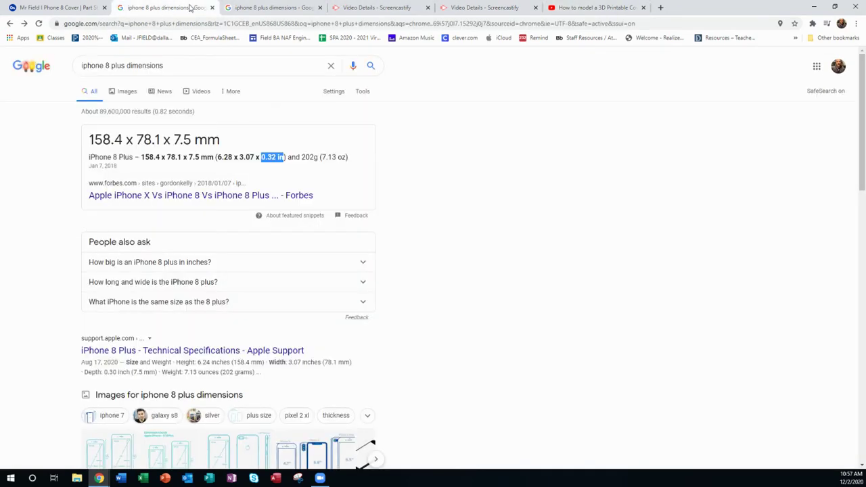
left_click(58, 7)
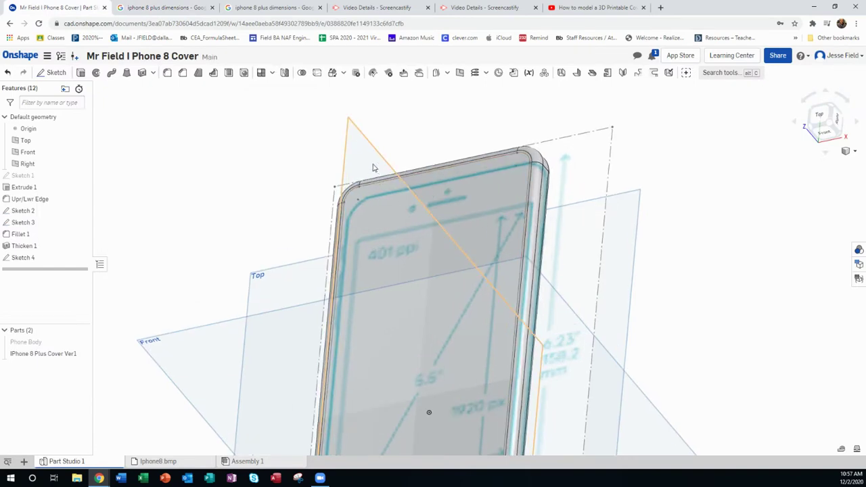
Undo Sketch 4 and the thickened Part 2, leaving only the Phone Body.
left_click(7, 73)
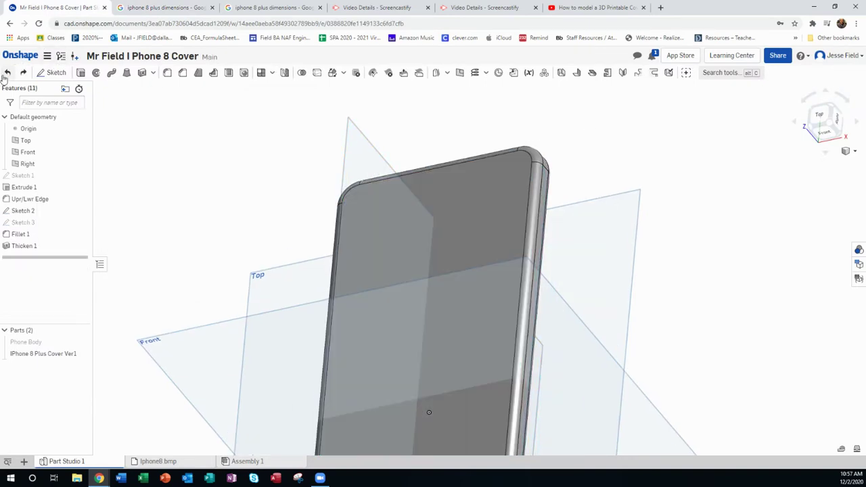
scroll(331, 155, "down", 2)
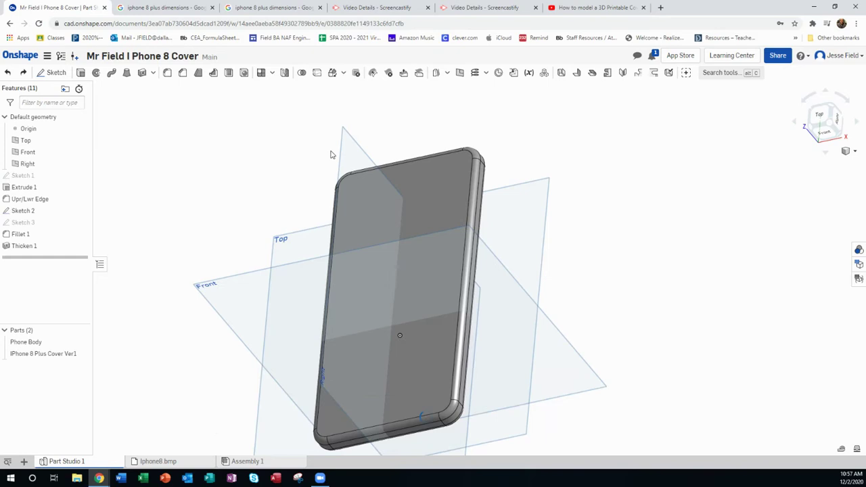
right_click_drag(331, 154, 183, 259)
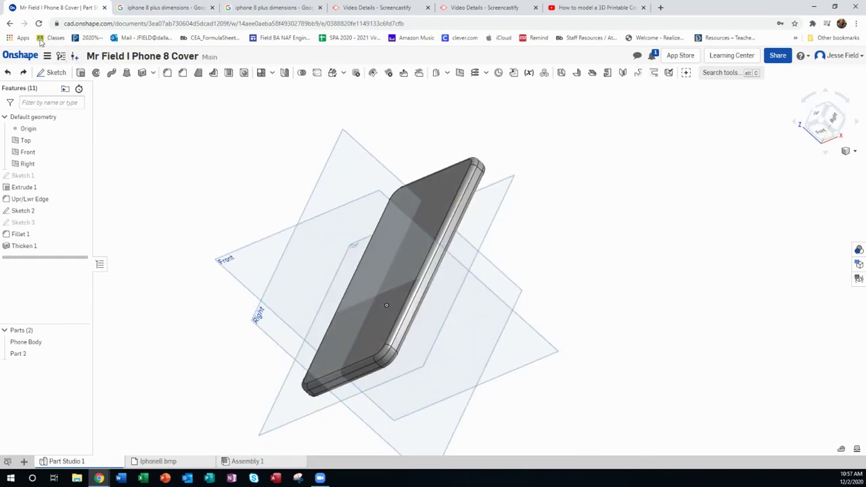
left_click(7, 73)
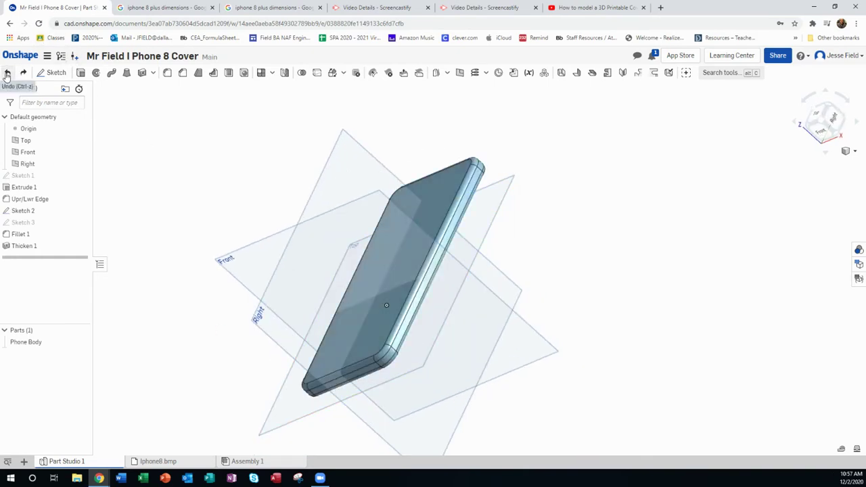
Start a Thicken on all the phone's faces, set to create a New part.
left_click(143, 73)
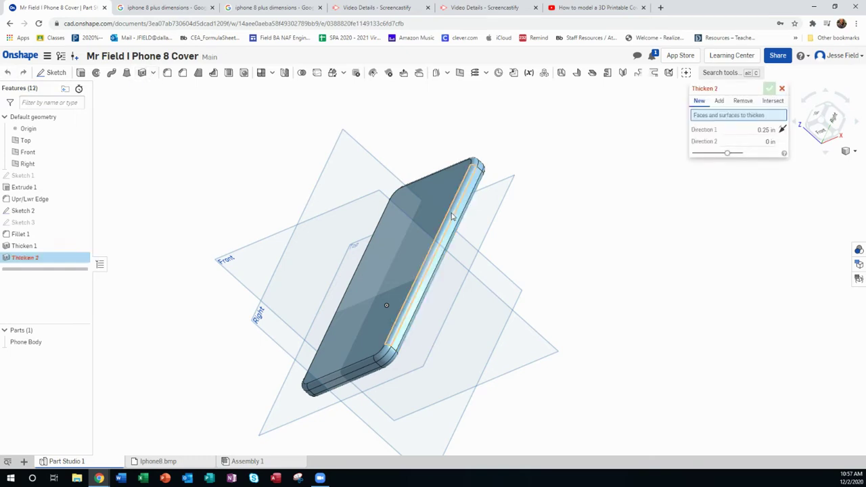
scroll(343, 273, "up", 2)
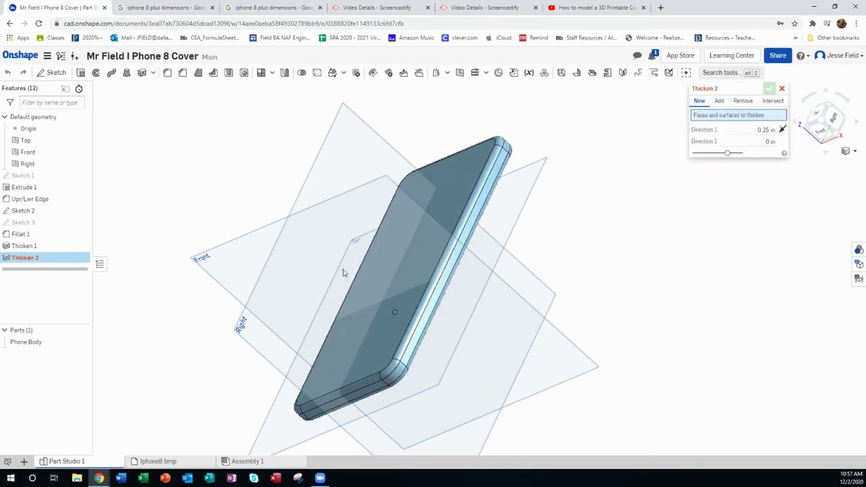
scroll(546, 323, "down", 2)
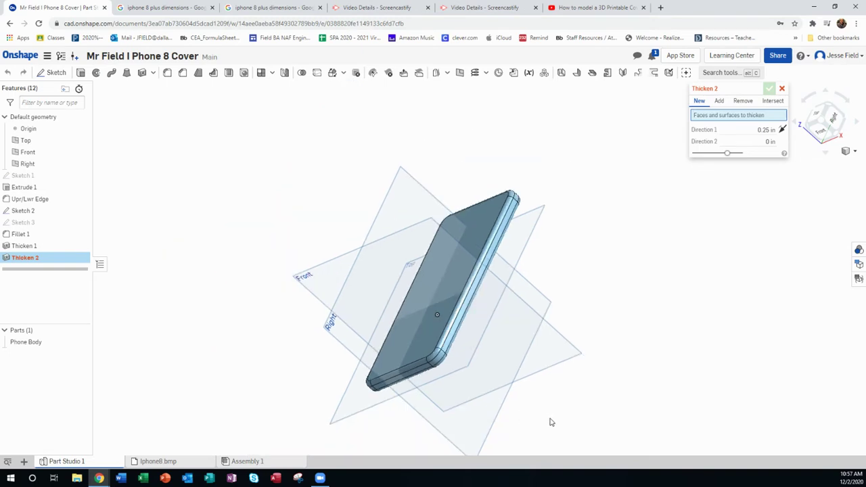
left_click_drag(550, 420, 314, 171)
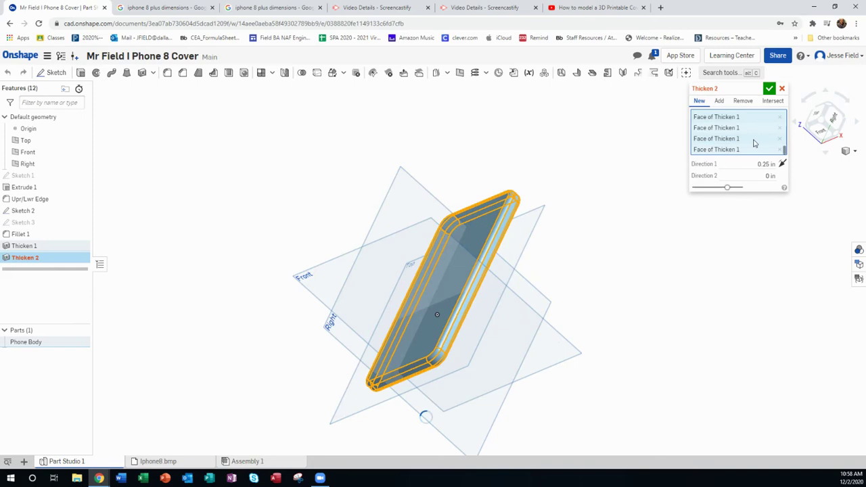
left_click(719, 101)
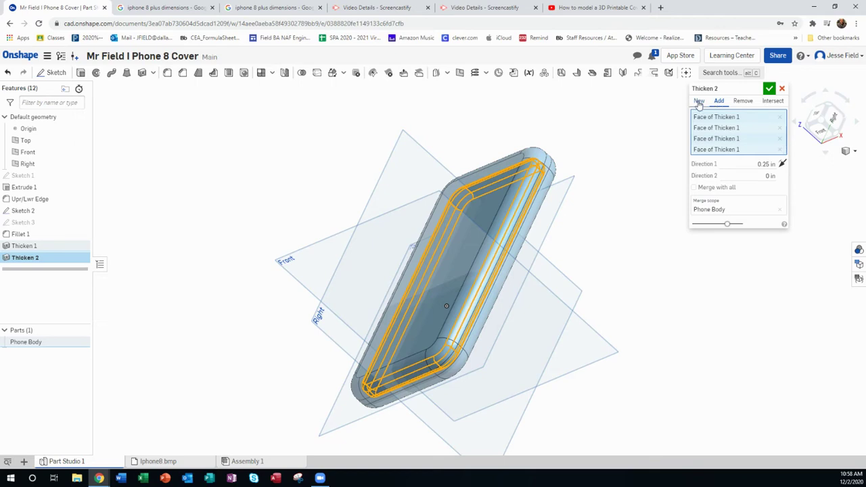
left_click(698, 101)
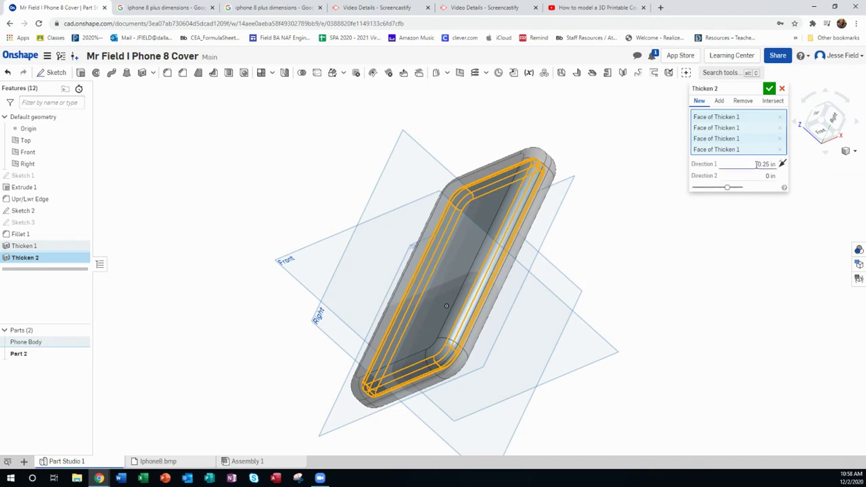
Try a 1 mm Direction 1 thickness.
left_click(765, 164)
key("BackSpace")
type("1m")
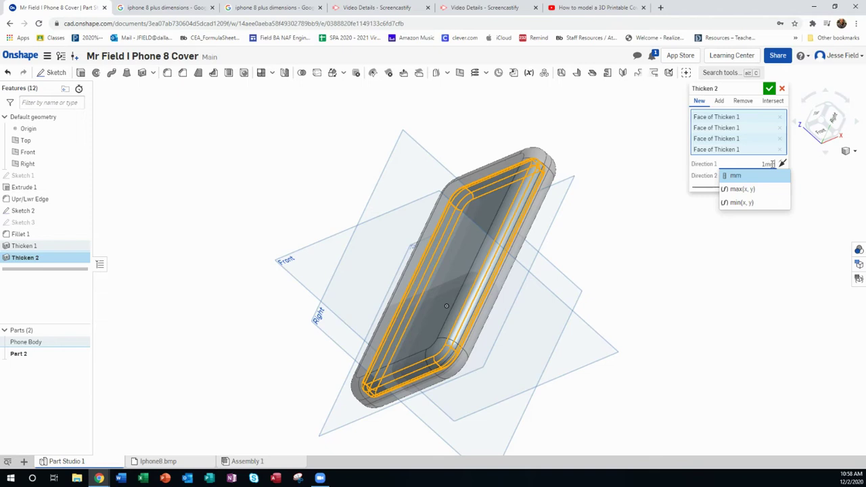
key("Return")
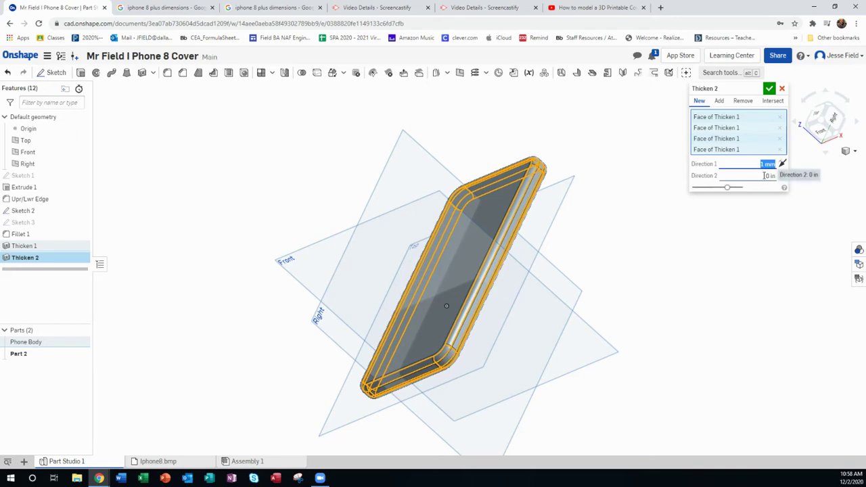
left_click(766, 175)
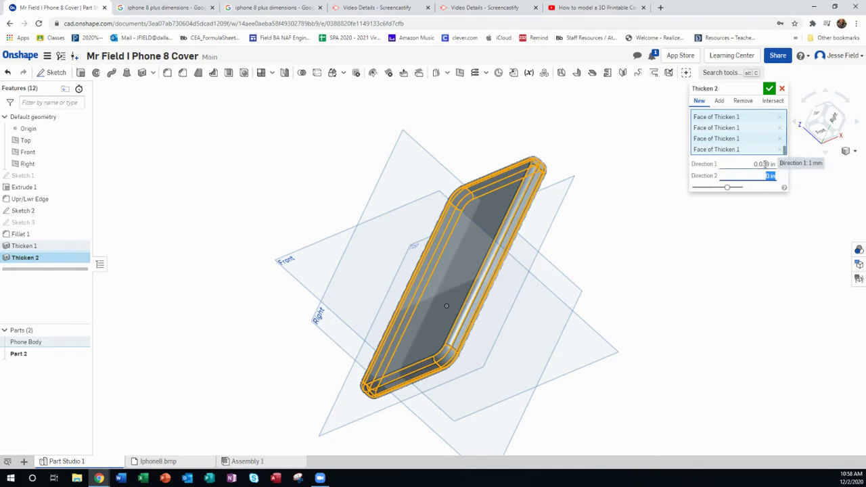
Change the Direction 1 thickness to 0.4 in and commit Thicken 2.
left_click(764, 164)
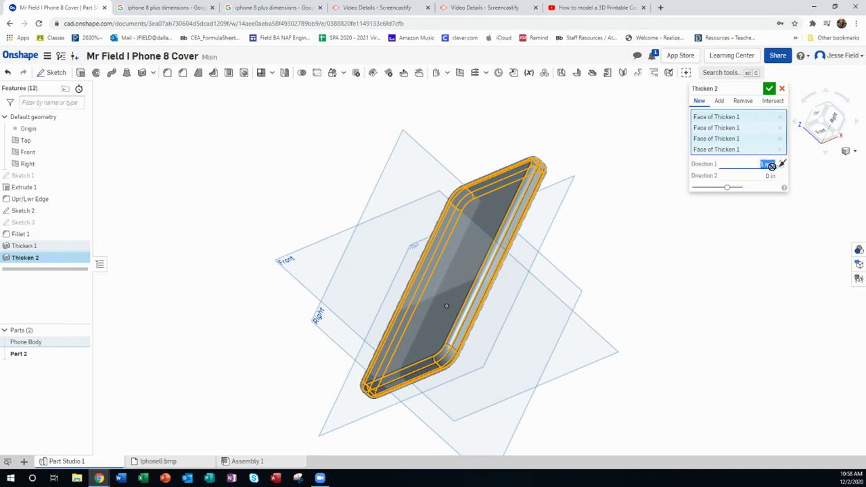
key("BackSpace")
type("0.4")
key("Return")
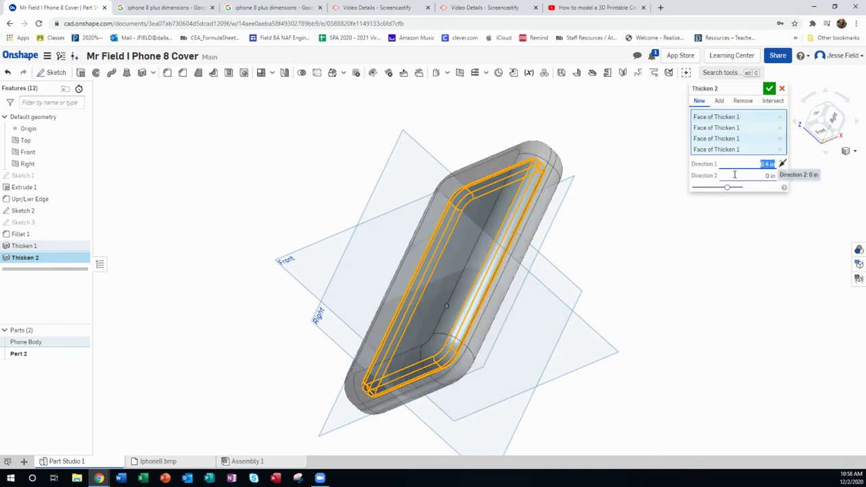
left_click(768, 176)
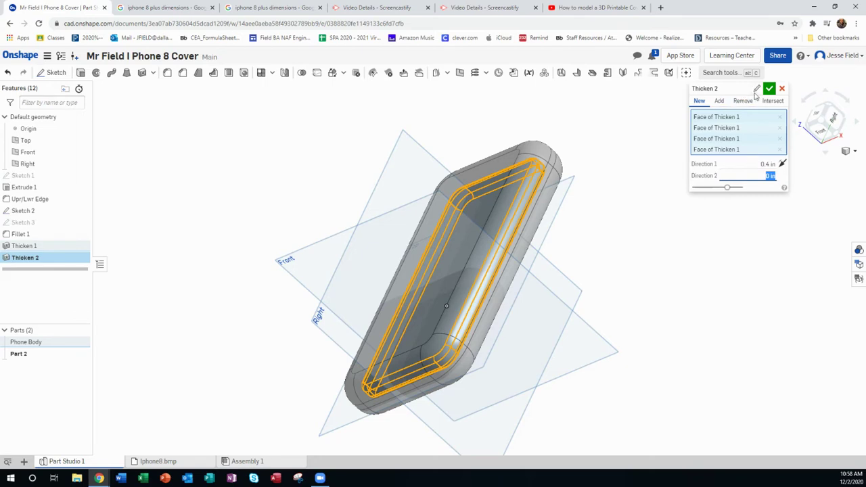
left_click(770, 89)
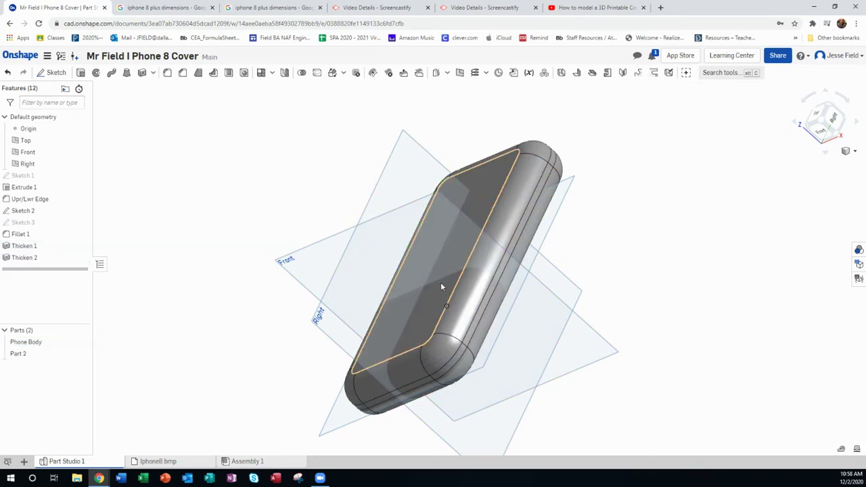
Undo Thicken 2 and rebuild it on the body faces at 0.04 in as a New part.
key("ctrl+z")
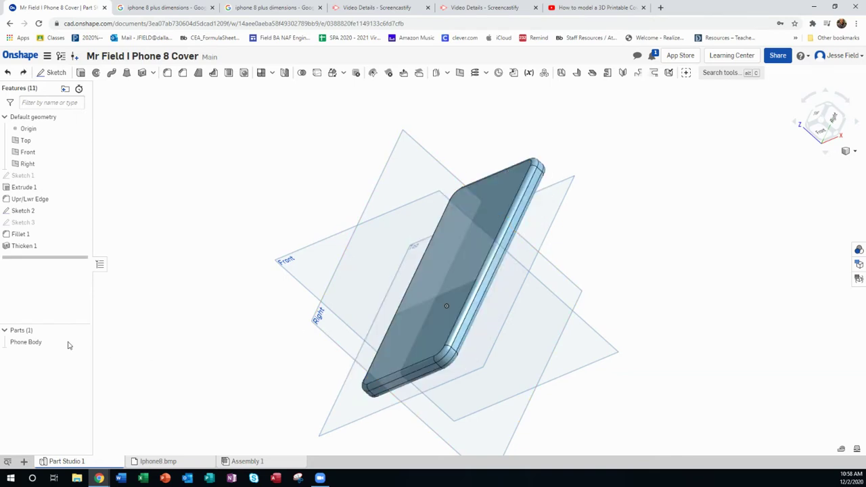
left_click(141, 73)
left_click_drag(553, 394, 336, 138)
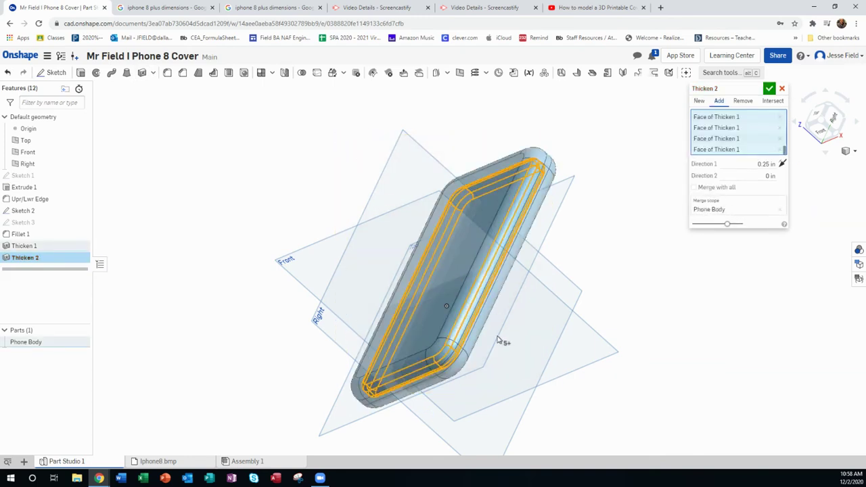
left_click(760, 167)
key("BackSpace")
left_click(700, 101)
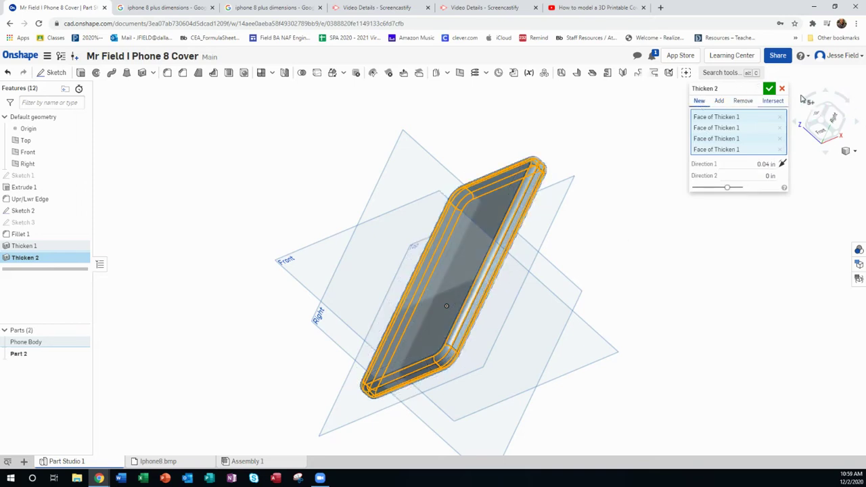
left_click(770, 89)
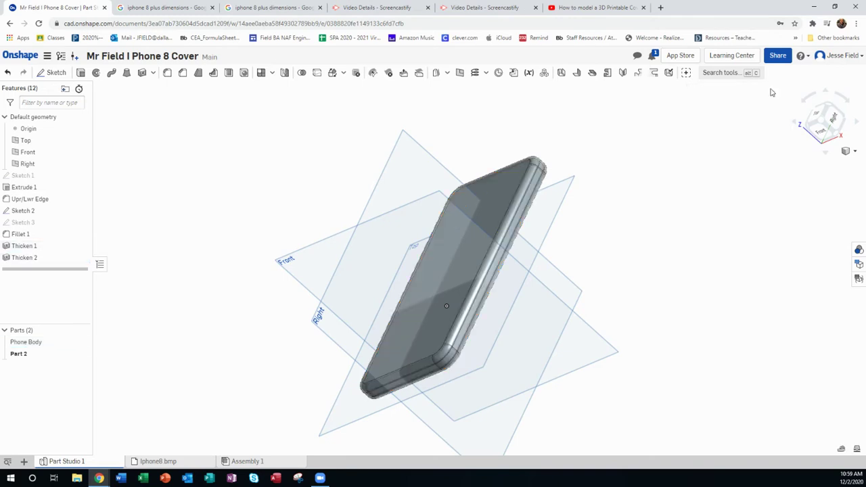
Rename Part 2 in the Parts list to 'Iphone 8 Plus 1.0'.
left_click(25, 355)
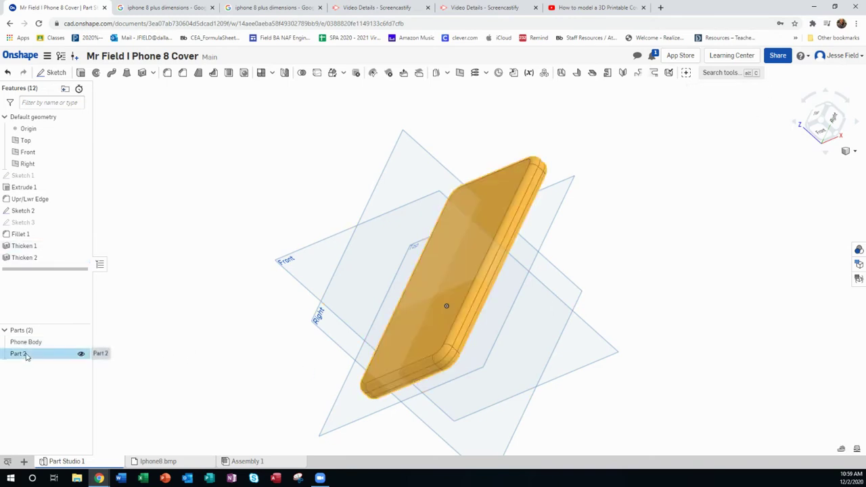
right_click(26, 354)
left_click(64, 209)
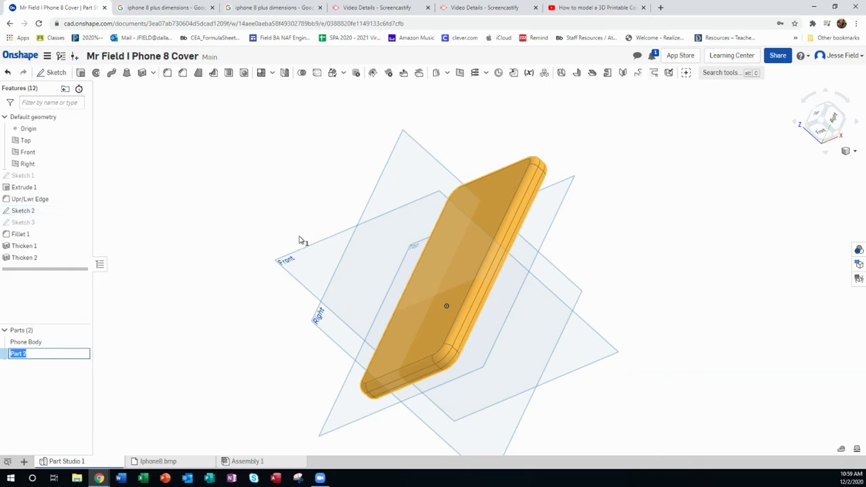
key("BackSpace")
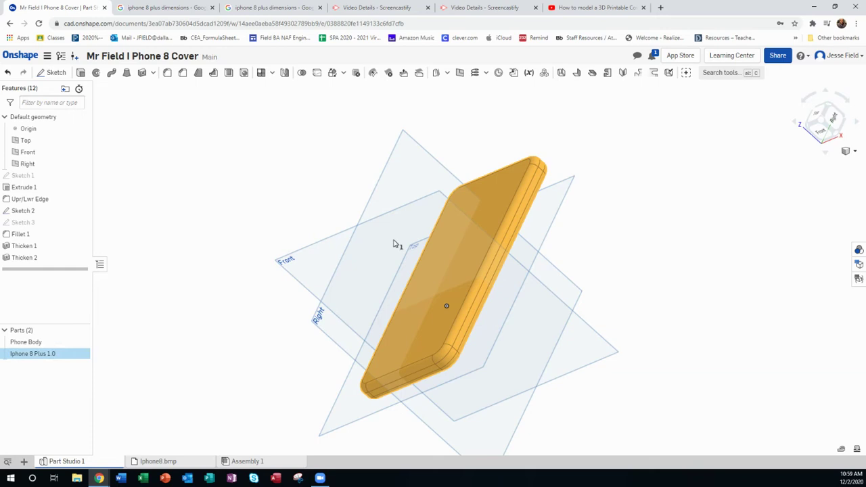
Confirm the new name and inspect the shell from several angles, trying face selections.
left_click(267, 327)
scroll(409, 324, "up", 2)
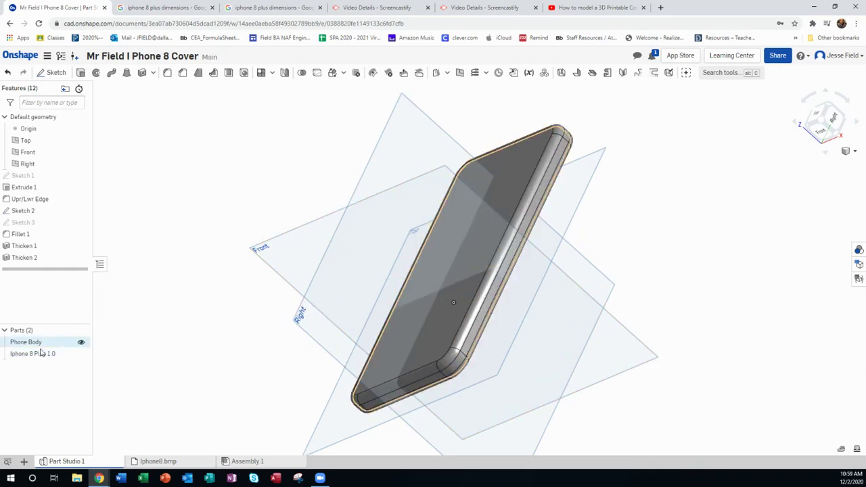
right_click_drag(504, 342, 446, 349)
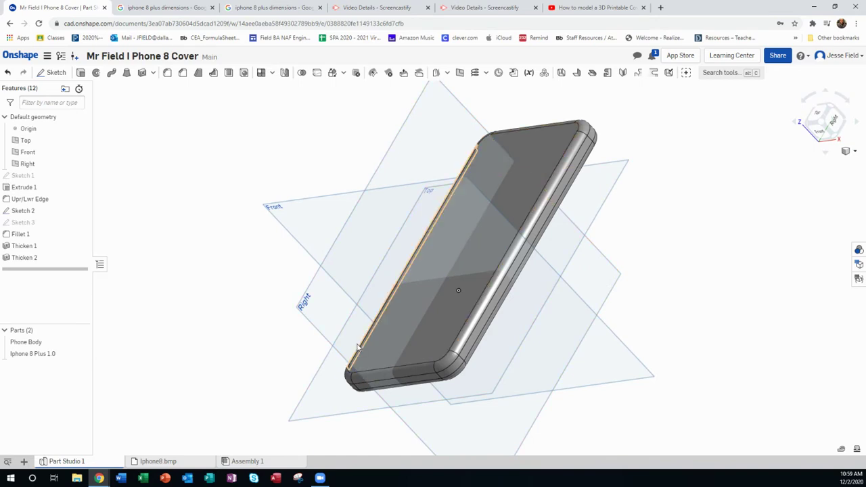
scroll(394, 344, "up", 1)
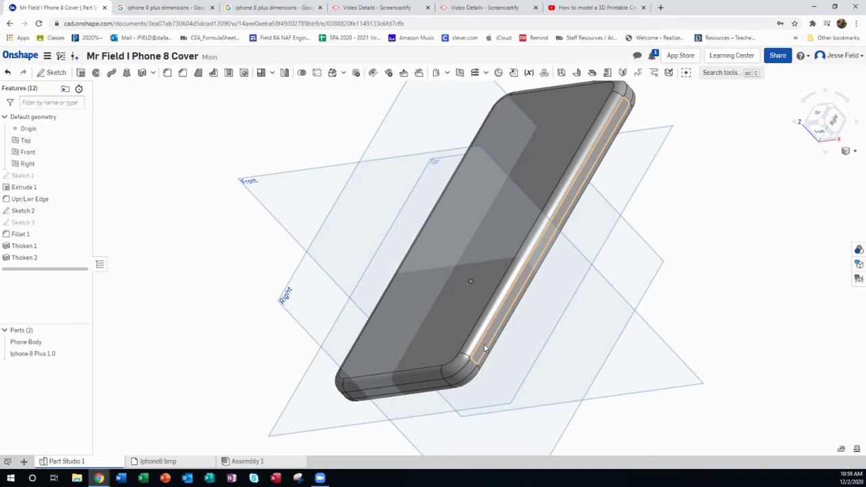
left_click(430, 329)
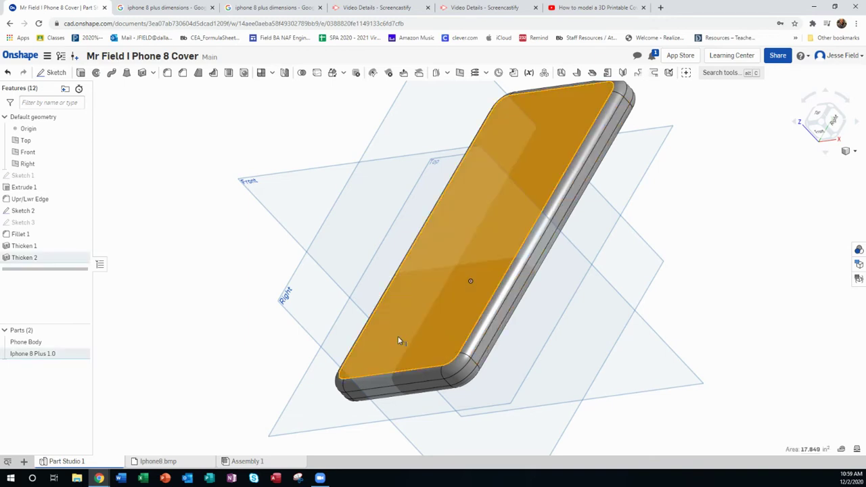
right_click_drag(399, 344, 671, 270)
left_click(474, 326)
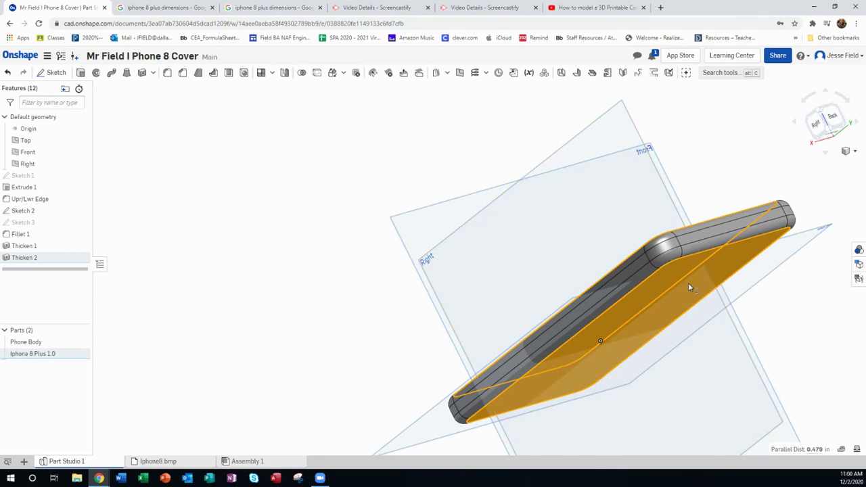
left_click(705, 238)
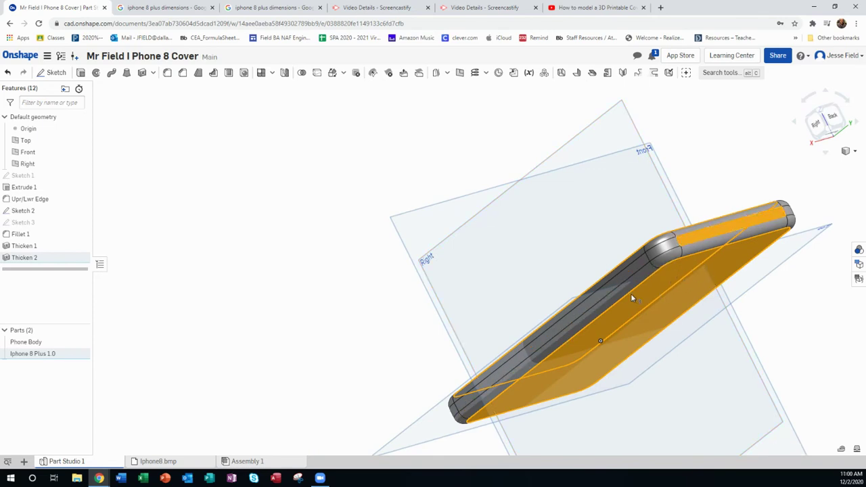
right_click_drag(633, 298, 628, 379)
left_click(628, 379)
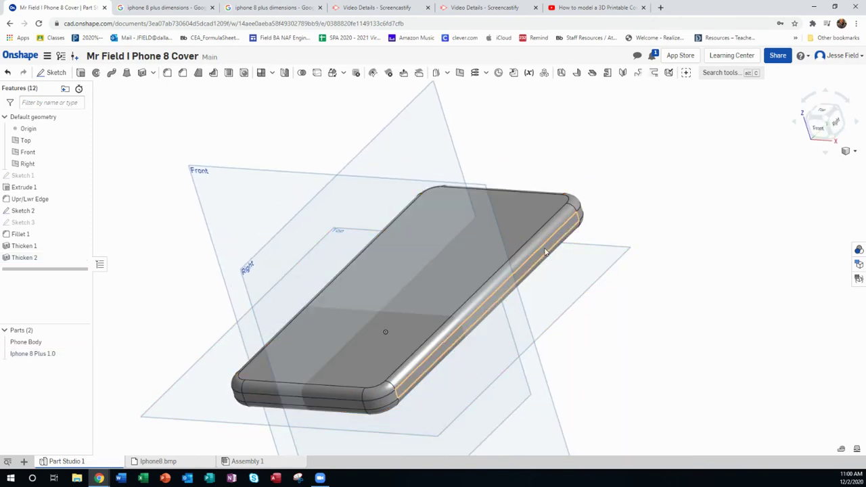
Orbit back and select the shell's top face.
right_click_drag(305, 343, 318, 407)
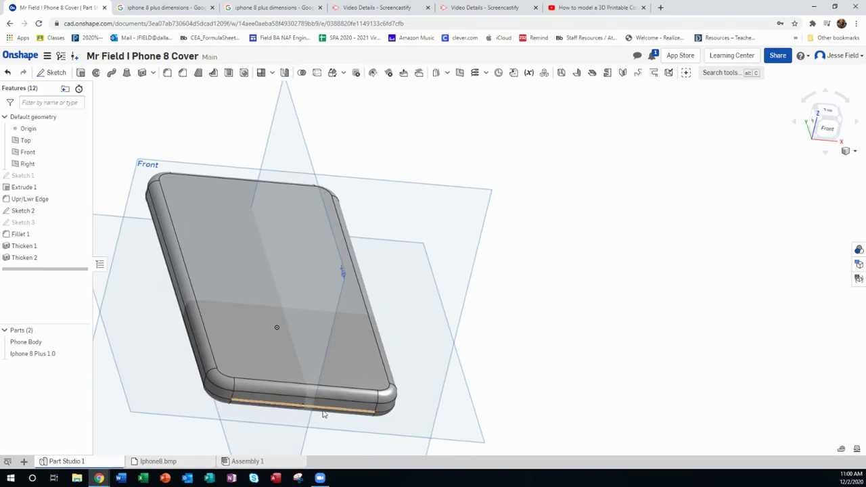
right_click_drag(182, 294, 135, 230)
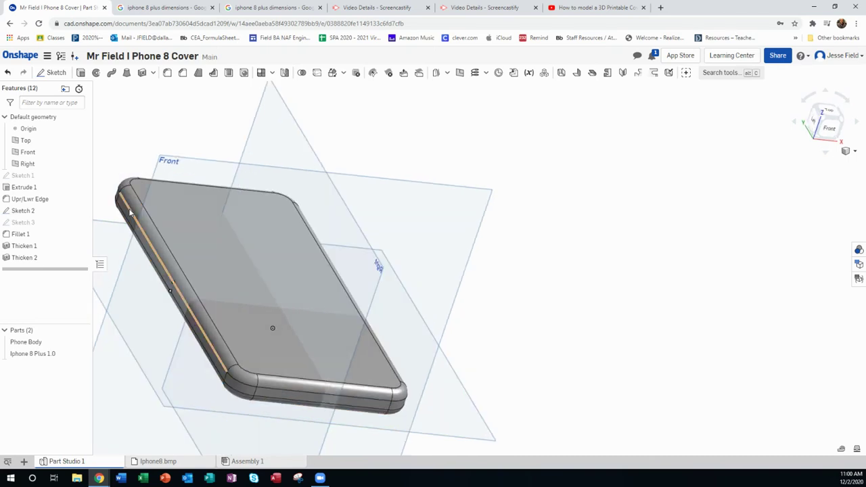
right_click_drag(207, 256, 274, 330)
left_click(316, 317)
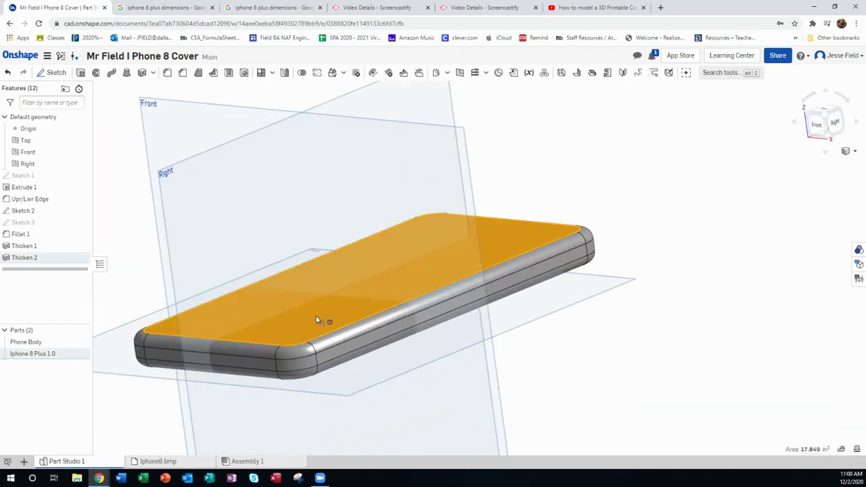
Start a new sketch on the shell's top face, viewed from directly above.
right_click(316, 321)
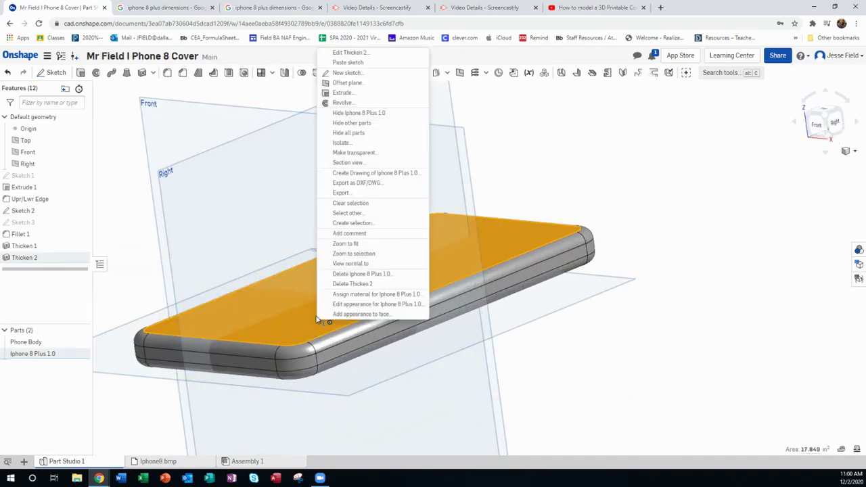
left_click(346, 73)
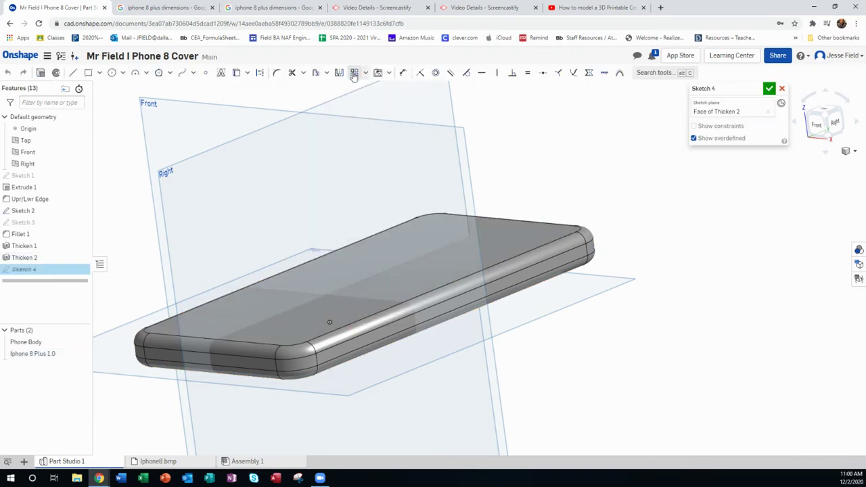
left_click(823, 114)
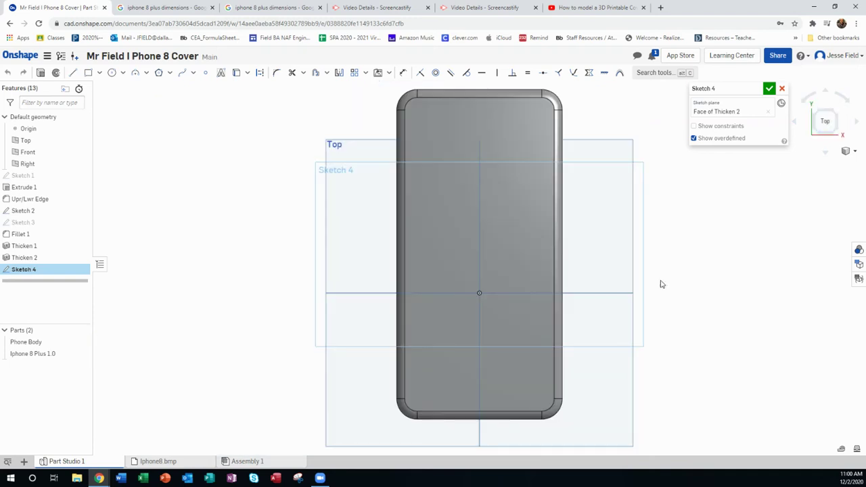
Offset the top face outline inward by 0.023 and accept Sketch 4.
left_click(315, 73)
left_click(419, 104)
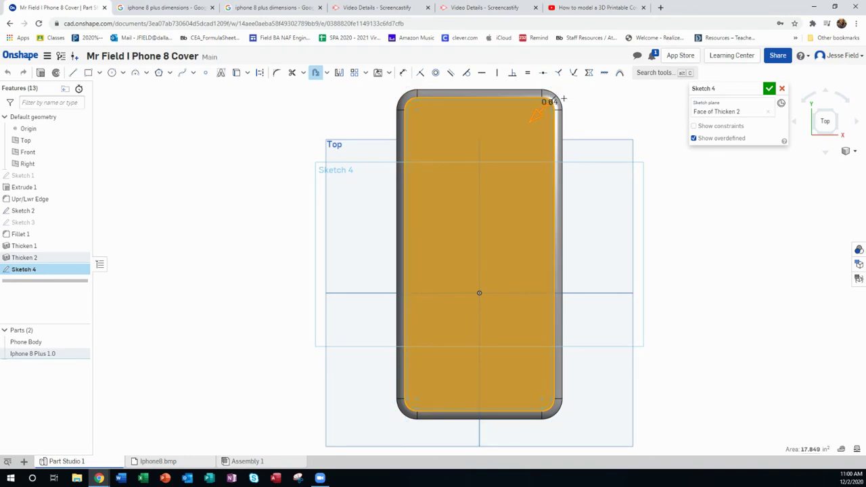
scroll(555, 101, "up", 5)
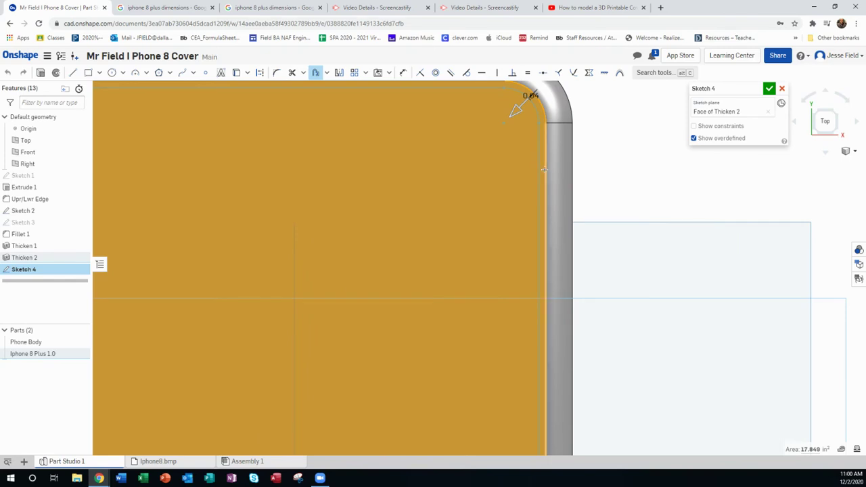
scroll(544, 170, "down", 4)
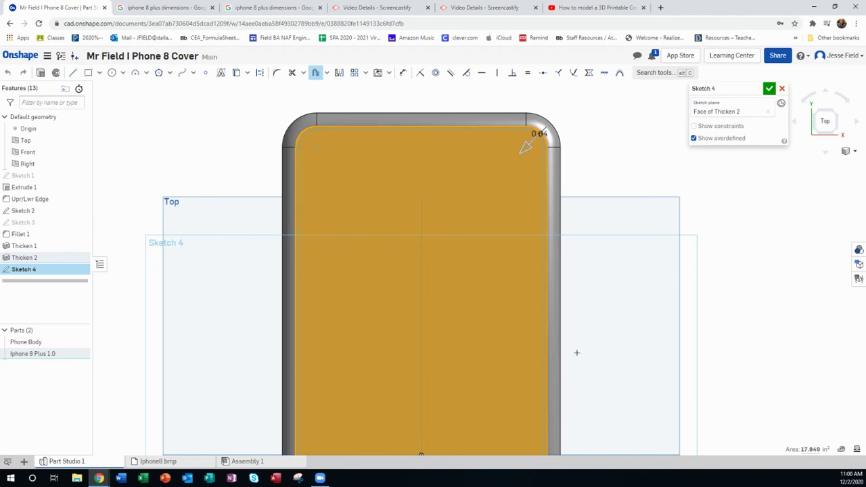
right_click_drag(576, 352, 541, 203)
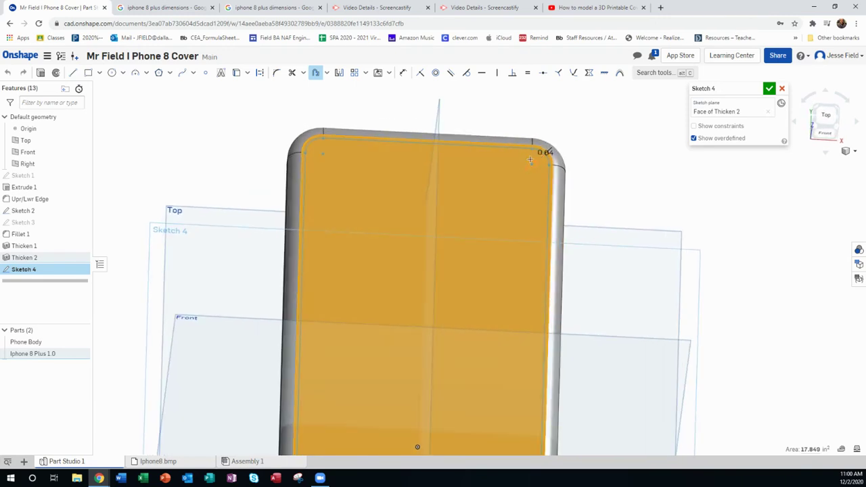
scroll(530, 160, "up", 3)
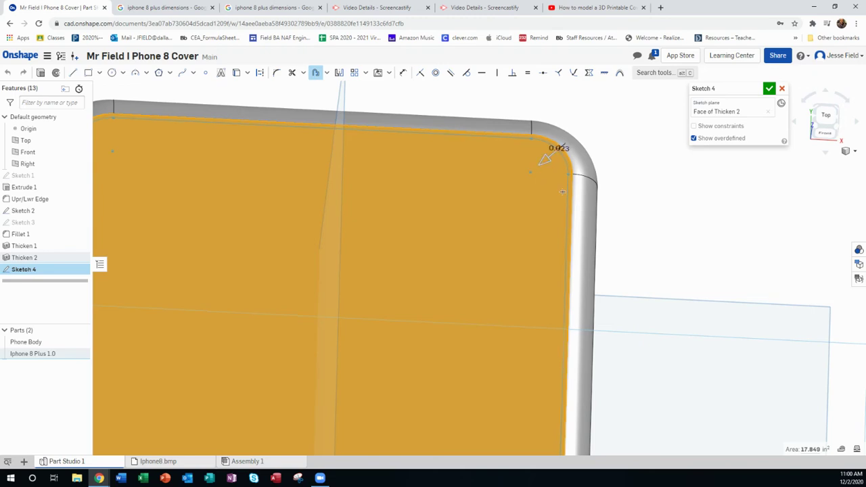
scroll(562, 191, "down", 3)
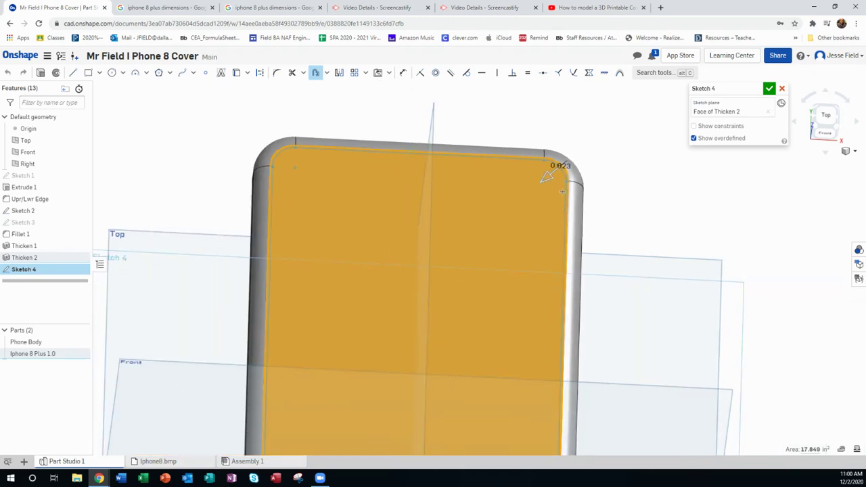
left_click(769, 89)
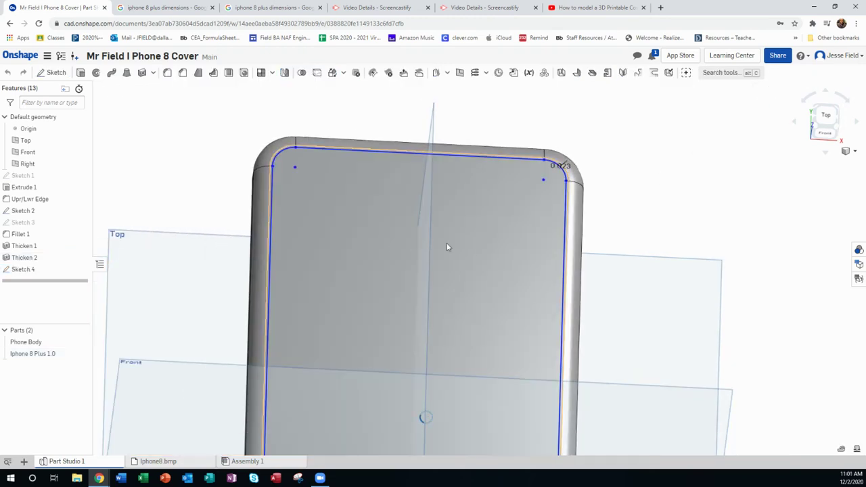
Extrude the Sketch 4 region as a Remove cut, with Phone Body hidden.
left_click(501, 239)
right_click_drag(471, 298, 297, 167)
left_click(97, 73)
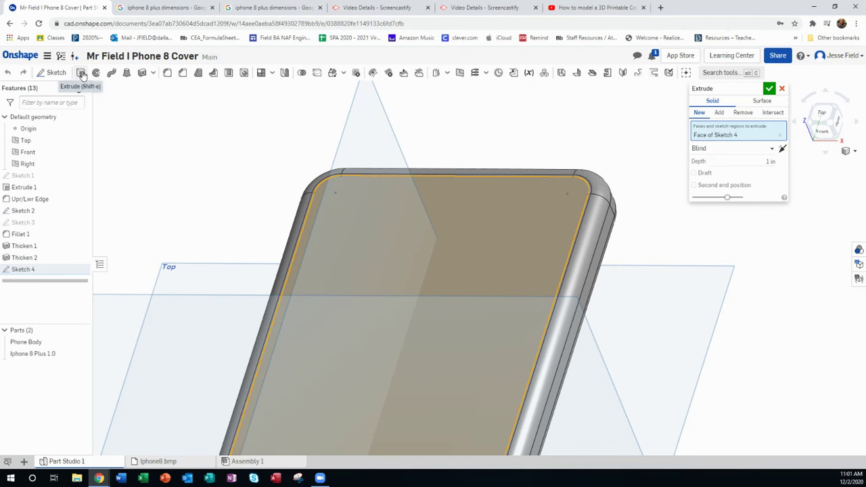
left_click(719, 112)
left_click(739, 115)
scroll(456, 350, "down", 5)
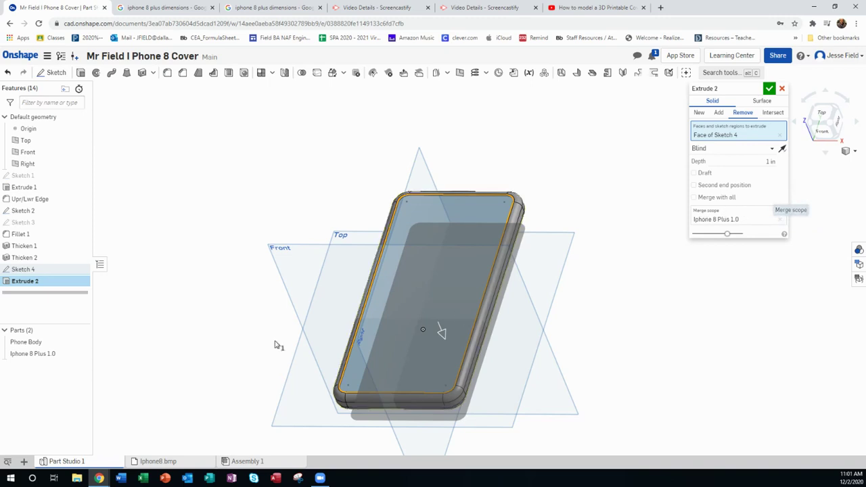
left_click(81, 343)
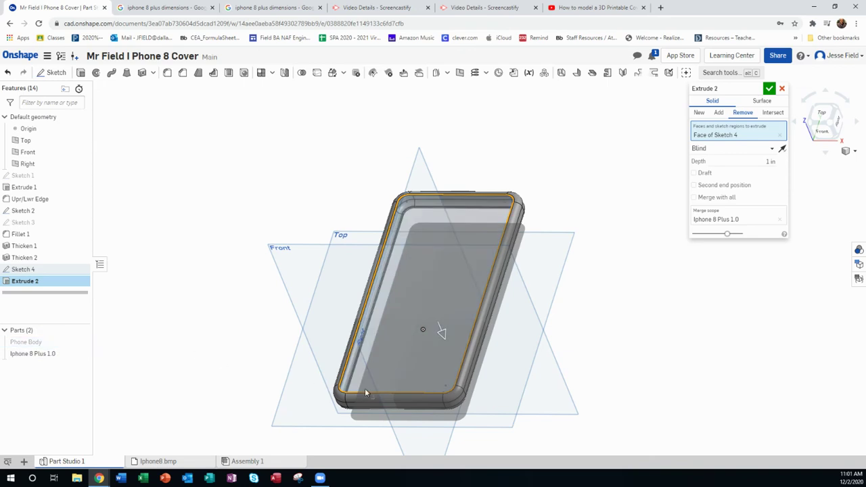
Drag the cut depth down from 1 in to 0.22 in and commit Extrude 2.
right_click_drag(365, 393, 353, 381)
scroll(353, 381, "up", 2)
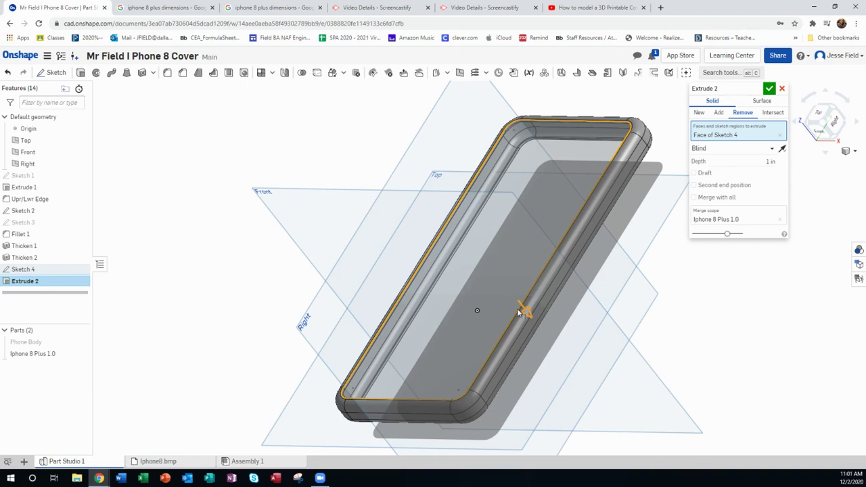
left_click_drag(525, 311, 482, 292)
mouse_move(481, 293)
right_mouse_down()
mouse_move(453, 301)
mouse_move(494, 303)
right_mouse_up()
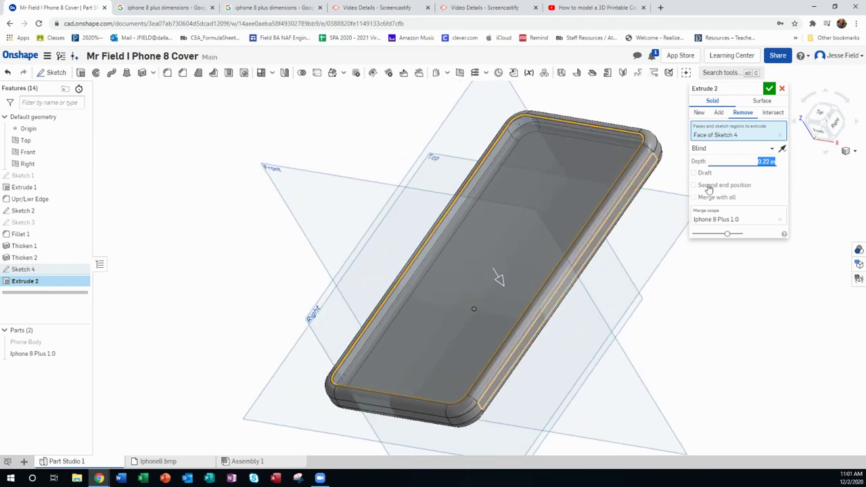
left_click(771, 88)
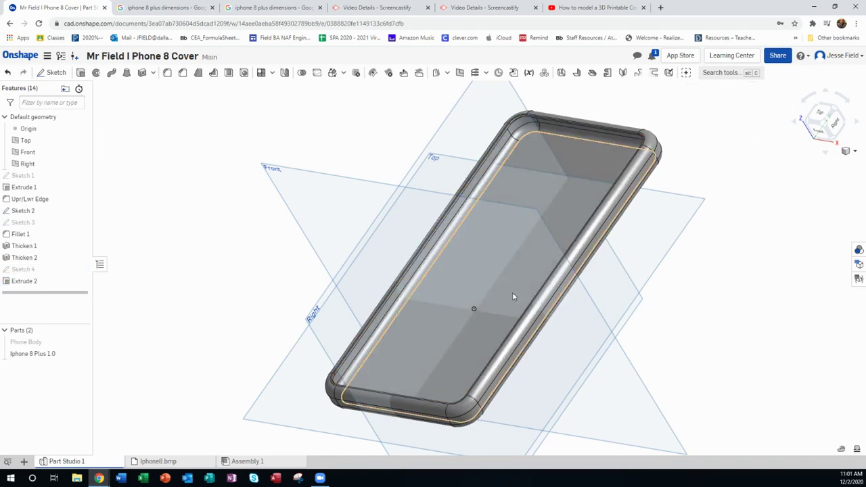
Show Sketch 4 briefly over the cut case, then hide it again.
right_click_drag(512, 292, 612, 274)
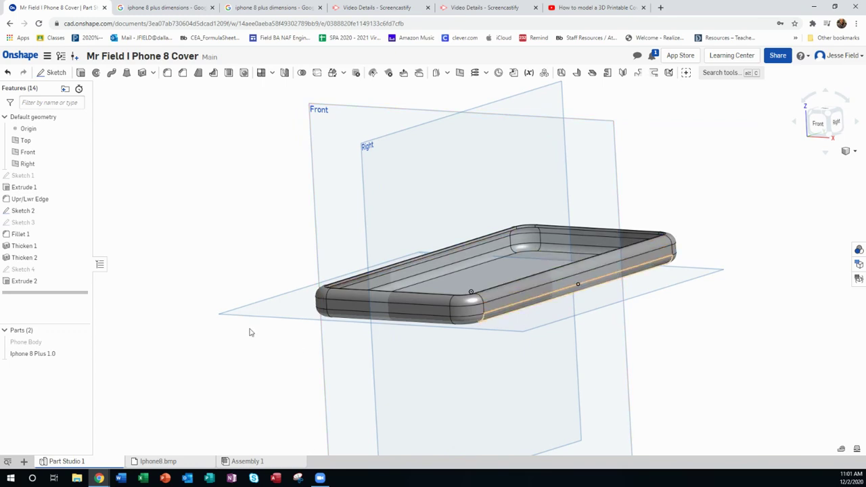
left_click(82, 270)
key("Up")
key("Up")
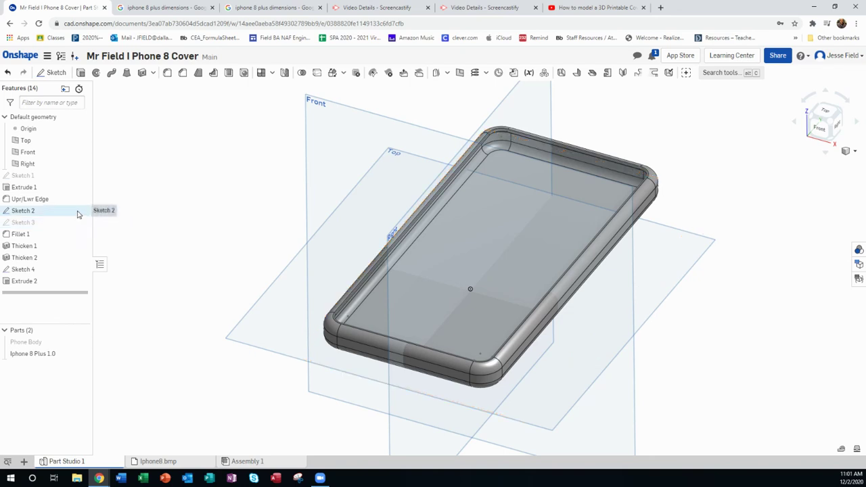
left_click(80, 270)
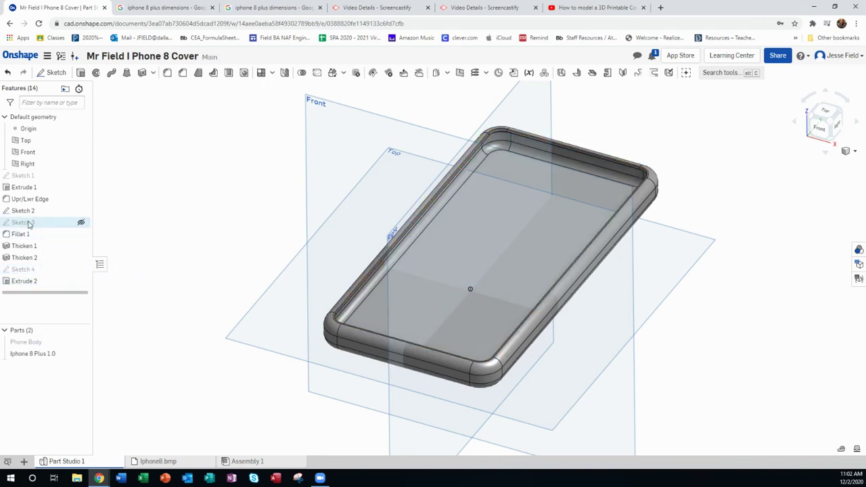
Show the dimensioned Sketch 3 and orbit to the case's long side edge.
left_click(81, 223)
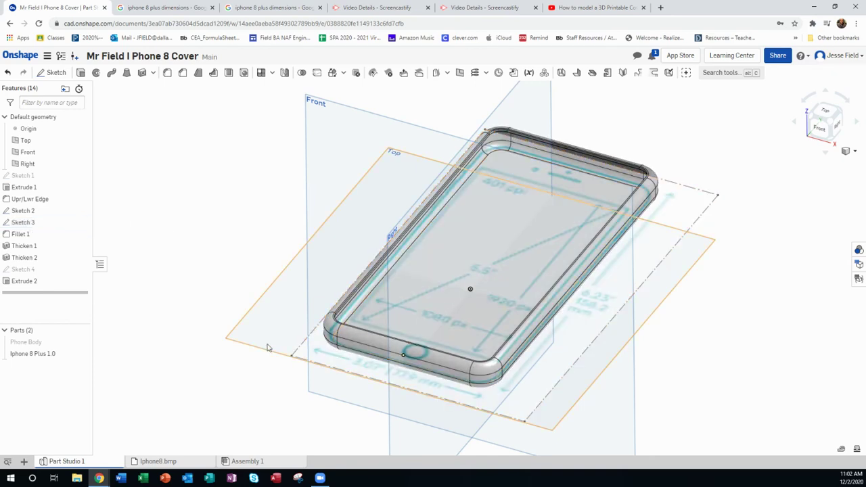
mouse_move(503, 343)
right_mouse_down()
mouse_move(510, 349)
mouse_move(496, 344)
right_mouse_up()
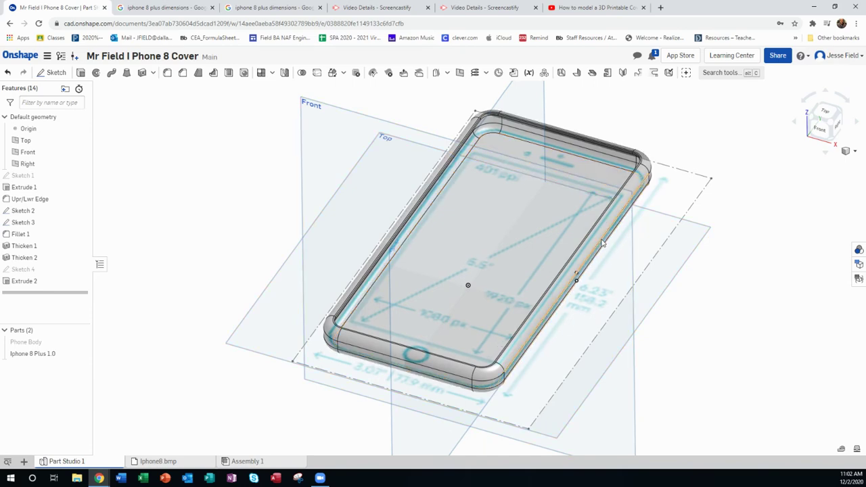
right_click_drag(548, 324, 680, 251)
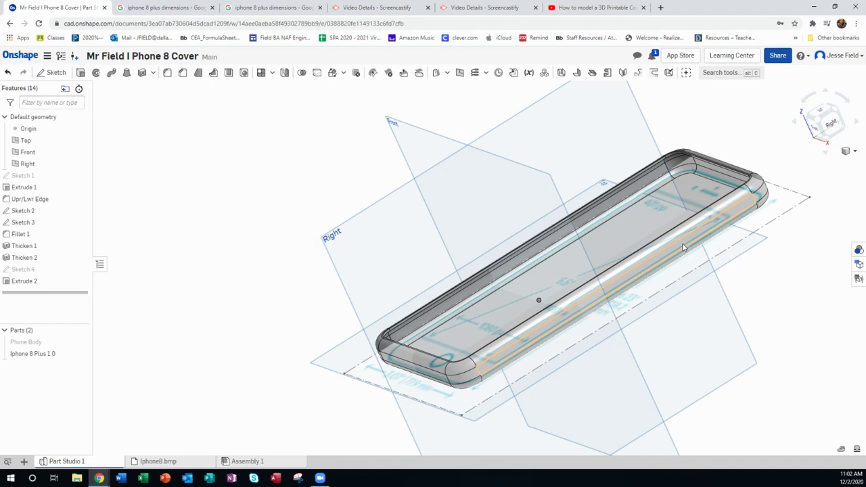
key("n")
scroll(701, 300, "up", 5)
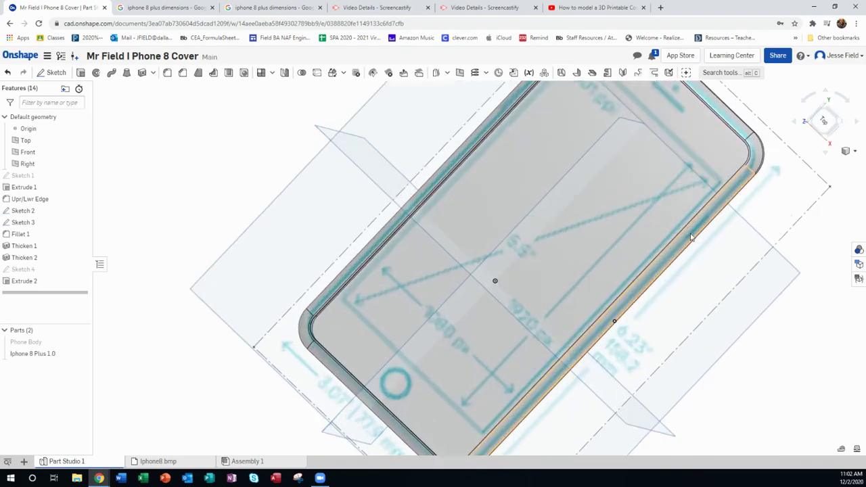
right_click_drag(636, 318, 718, 236)
Create Sketch 5 on the cover's long side face and pick Rectangle, viewed normal.
left_click(711, 234)
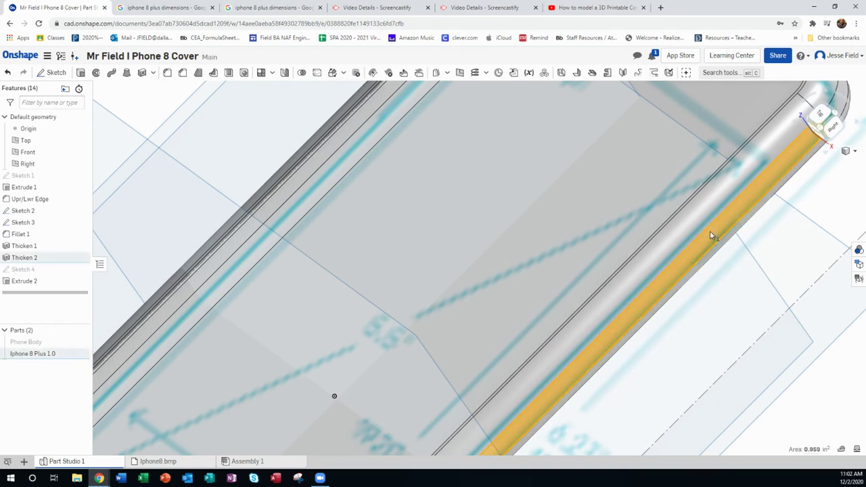
right_click(711, 234)
left_click(731, 72)
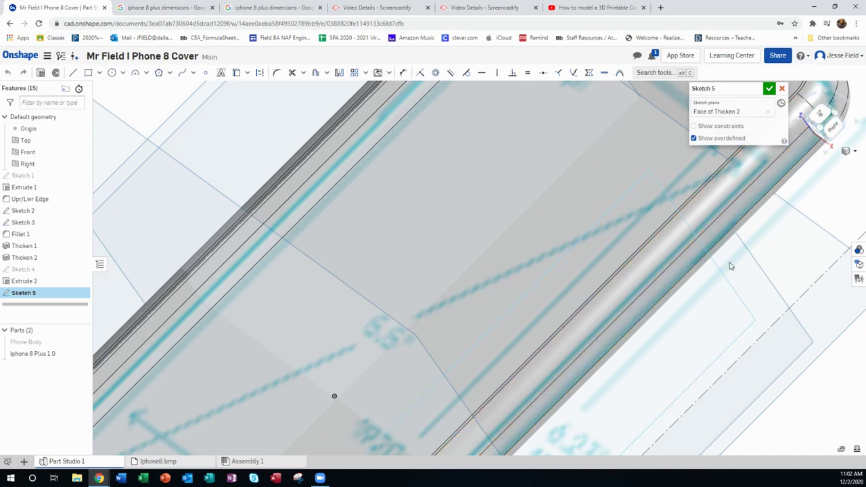
left_click(87, 74)
key("n")
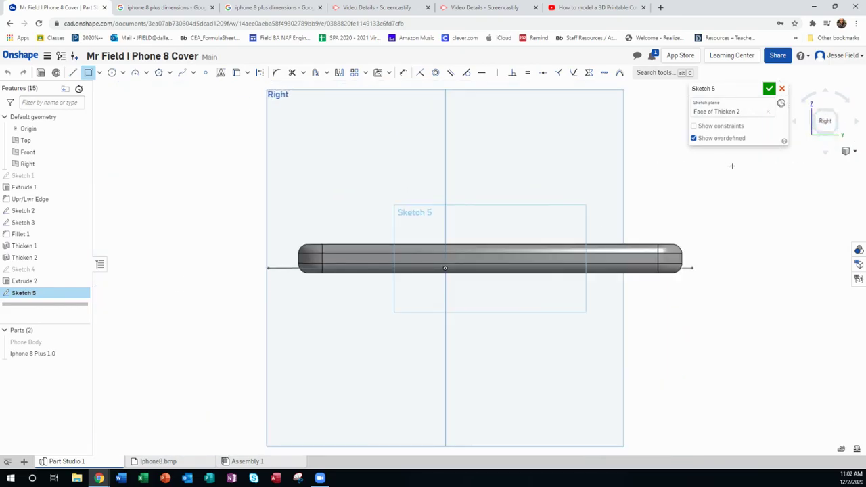